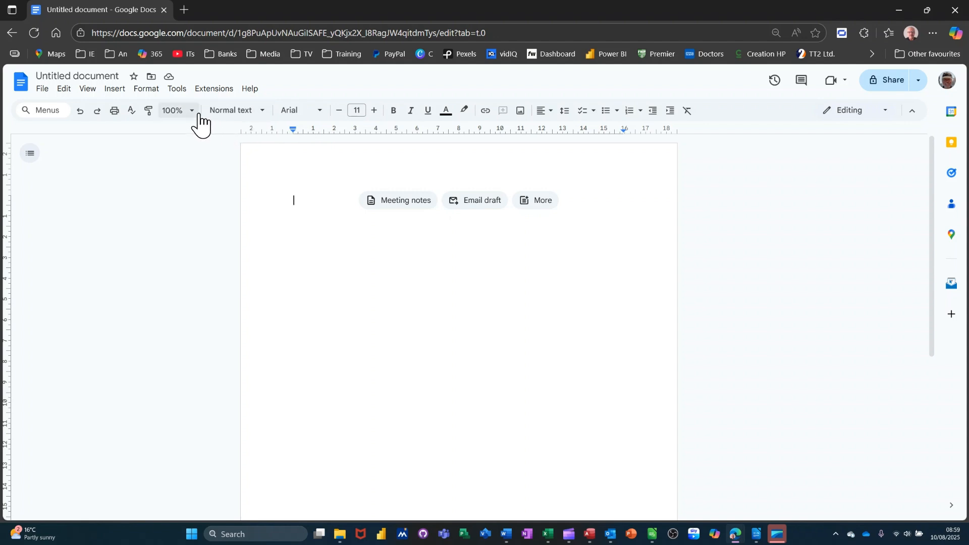
Step: Set the empty first line's paragraph style to Heading 1
click(262, 113)
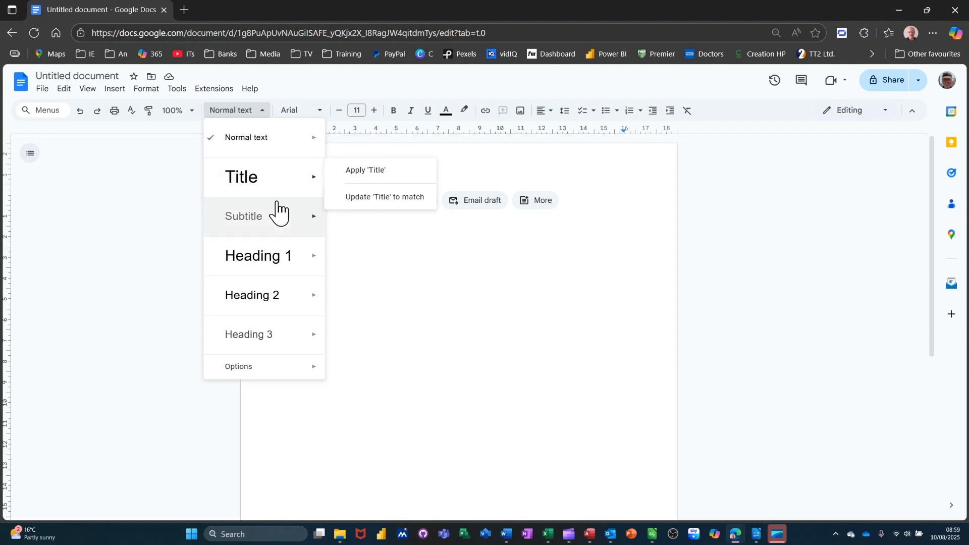
mouse_move(275, 263)
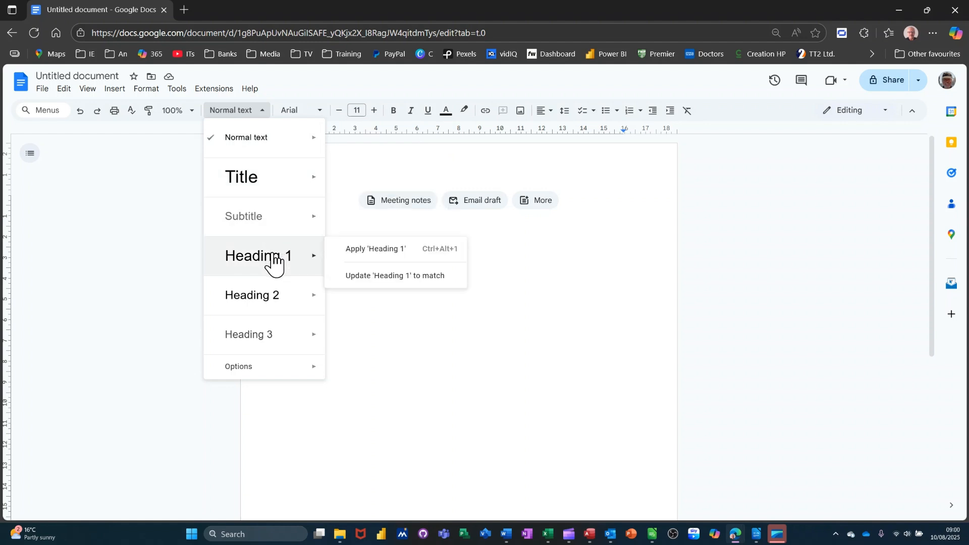
mouse_move(270, 346)
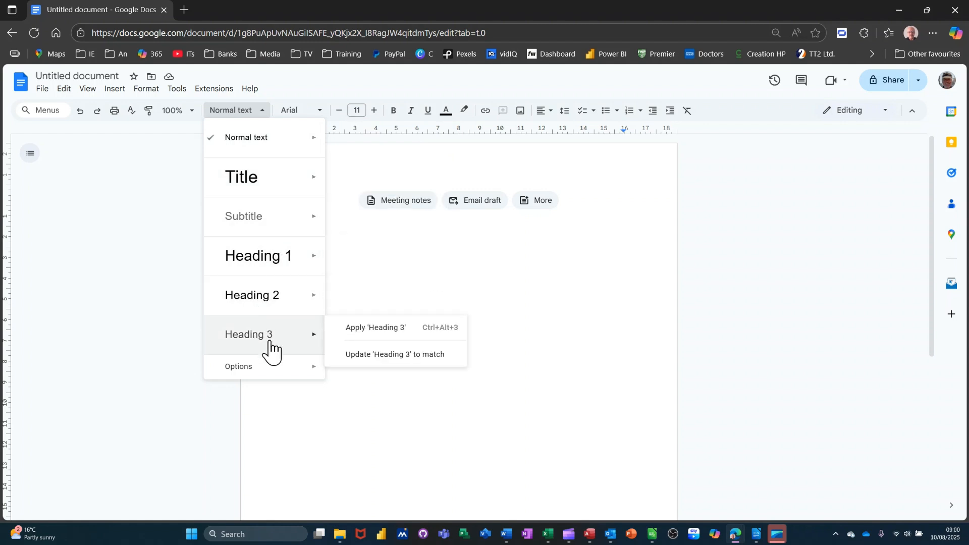
mouse_move(284, 384)
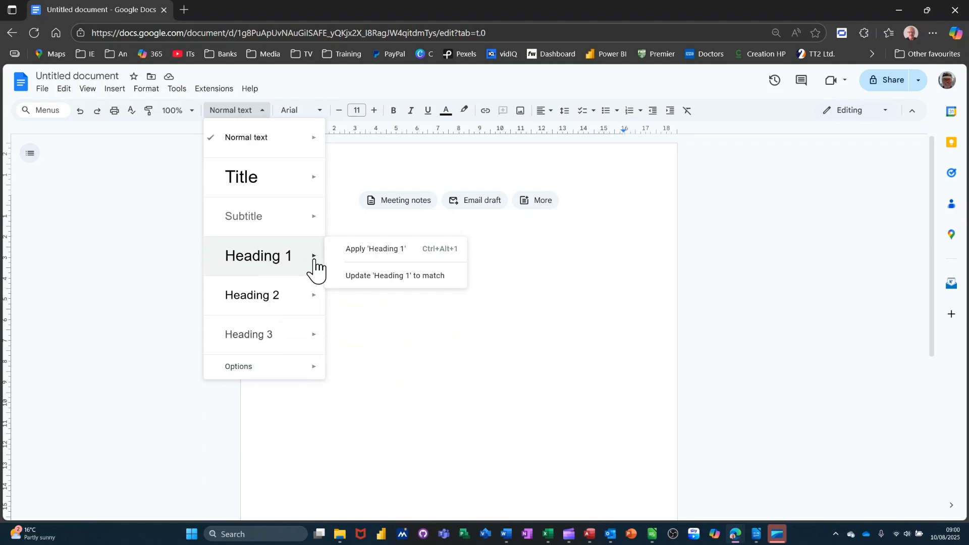
click(346, 252)
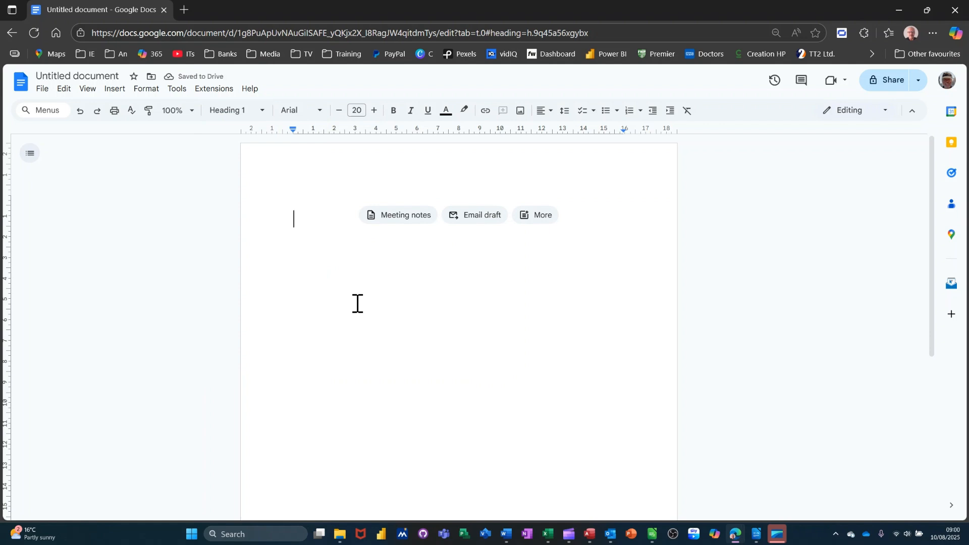
Step: Type the heading Introduction and start a new line
text(Intro)
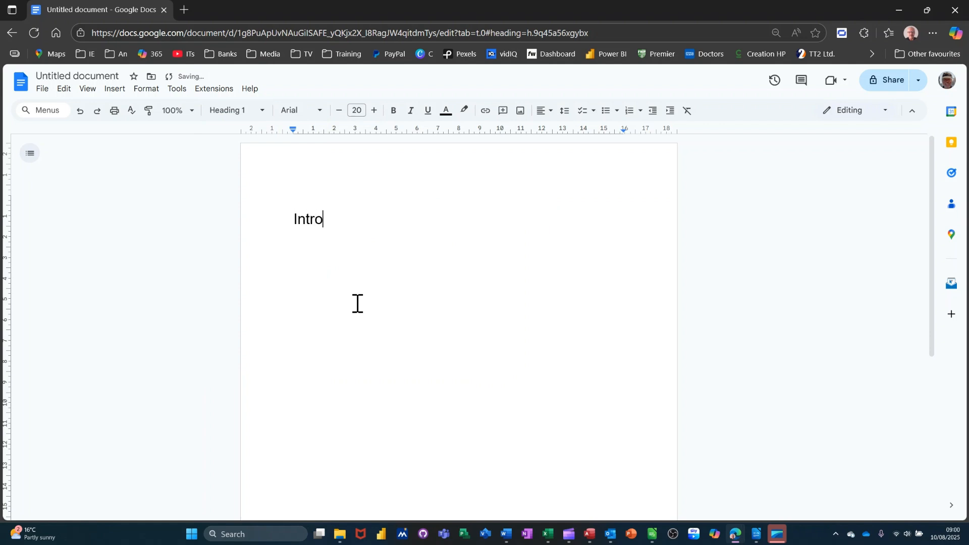
text(duction)
key(Return)
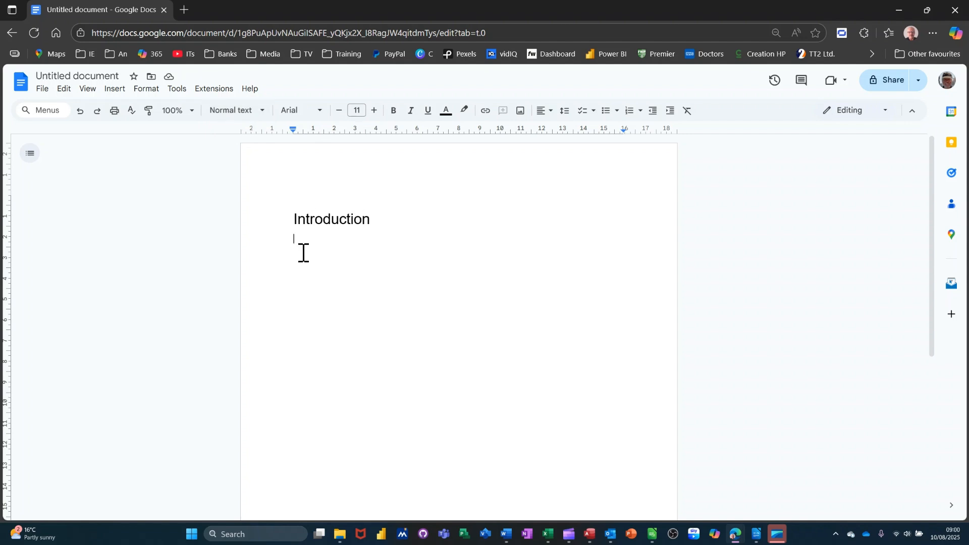
Step: Type a filler body paragraph in Normal text under the Introduction heading
key(Return)
text(Dfknbf djbn kjbn dsfbnd fjnd)
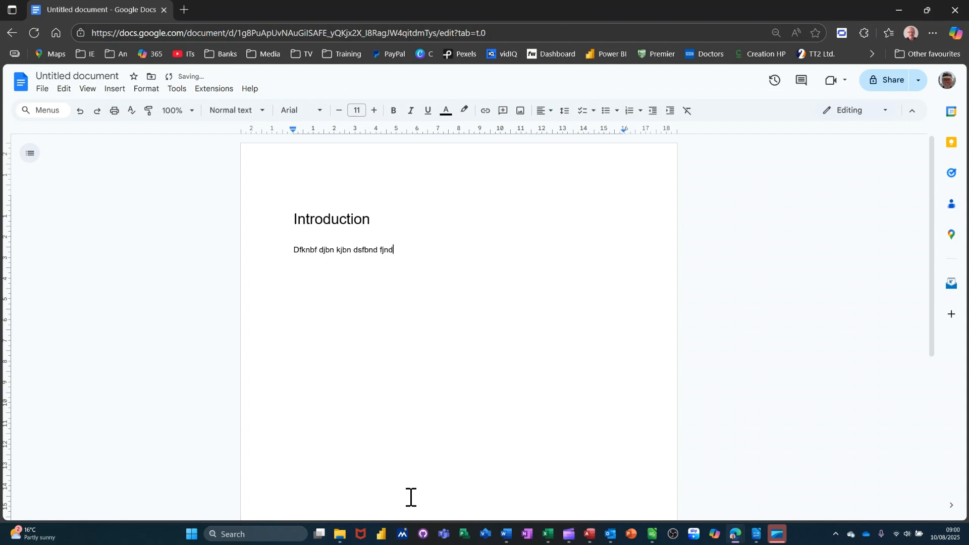
text( djndf ndf gkndf gnd glndlg ndn nfnd;ng  ndngkn;gndng)
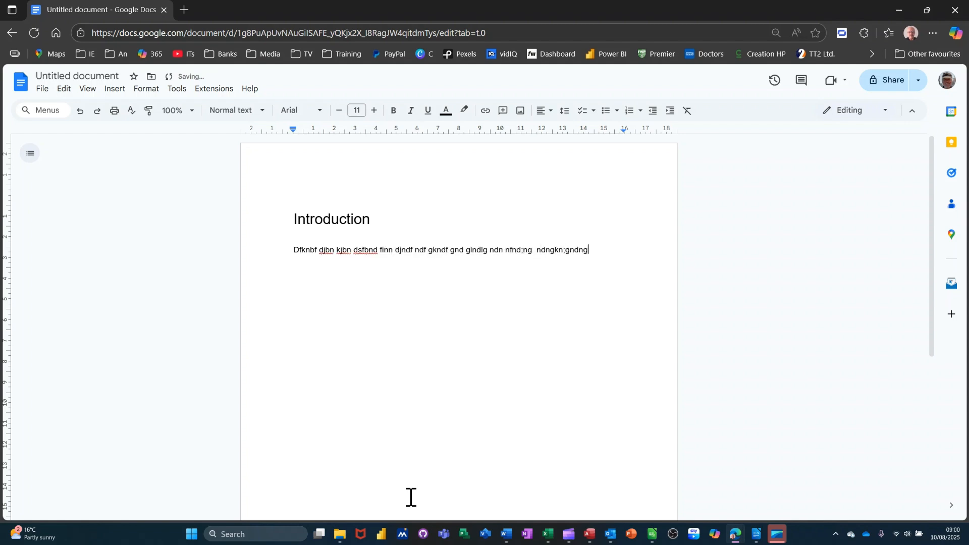
text(;ndndlkgndnl;nkldggd)
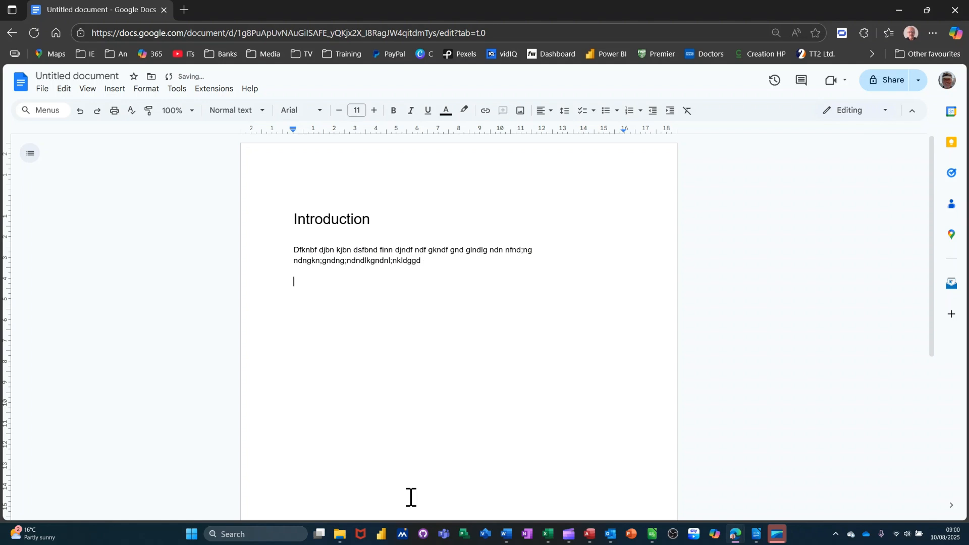
Step: Type the line Part One and format it as Heading 2, then move to the next line
text(Part One)
triple_click(322, 281)
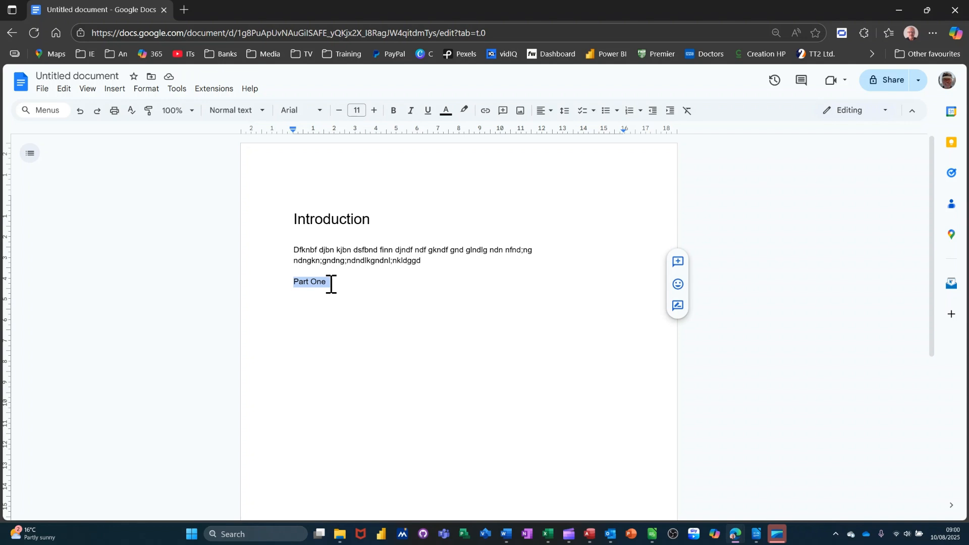
click(262, 111)
mouse_move(252, 308)
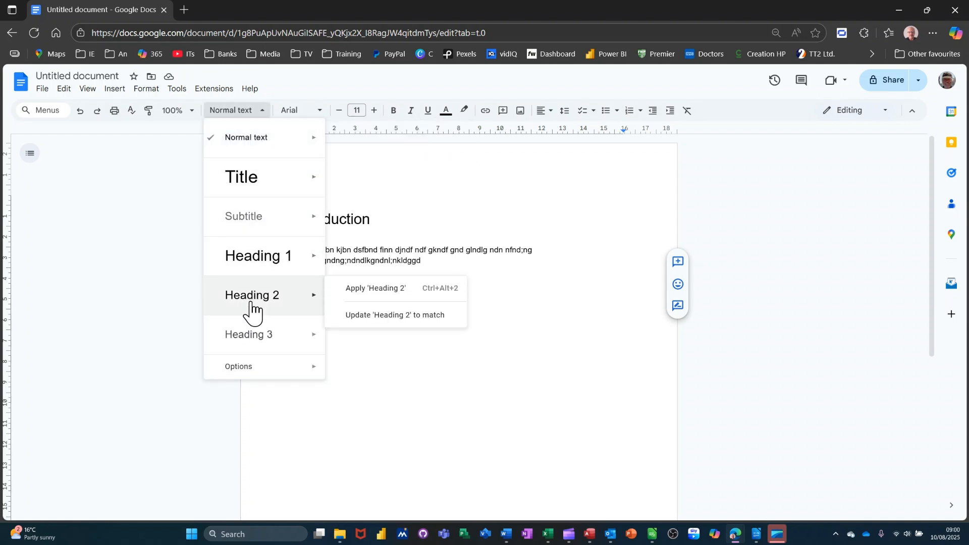
click(345, 291)
click(351, 335)
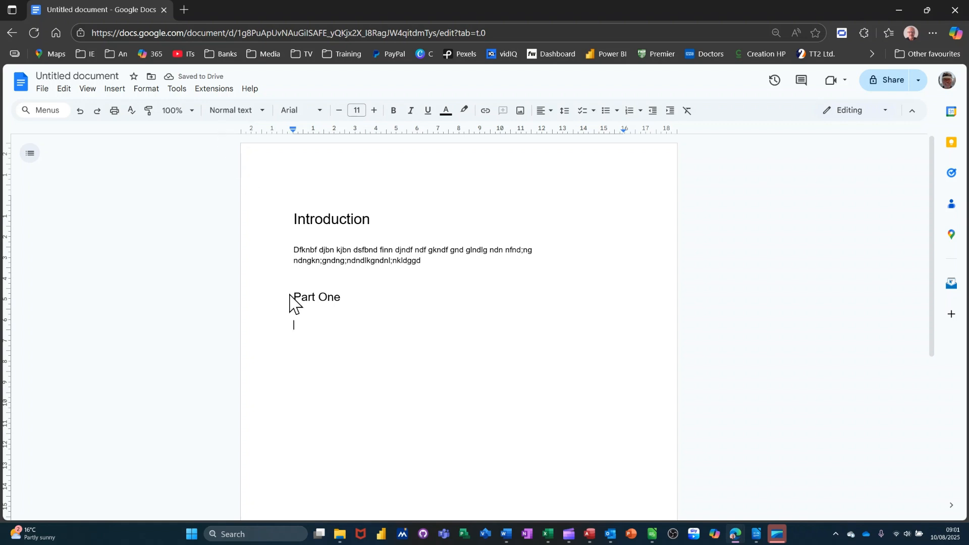
Step: Type a filler body paragraph under the Part One heading
text(Dfb bs dfbsfbndsfjkbsdfjkfdkjnf dnk;f ;dnf;dbn ;n)
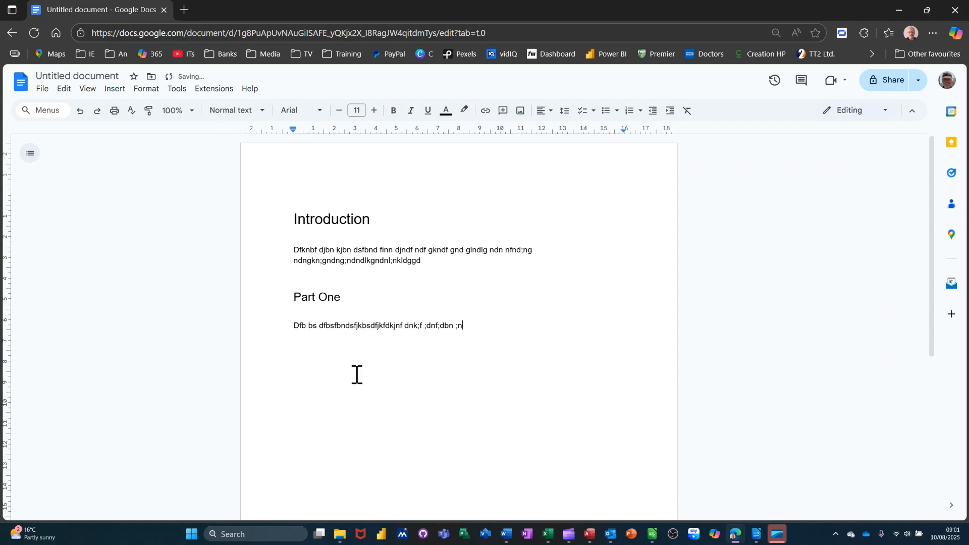
text(;.knd knj jn n dknbd)
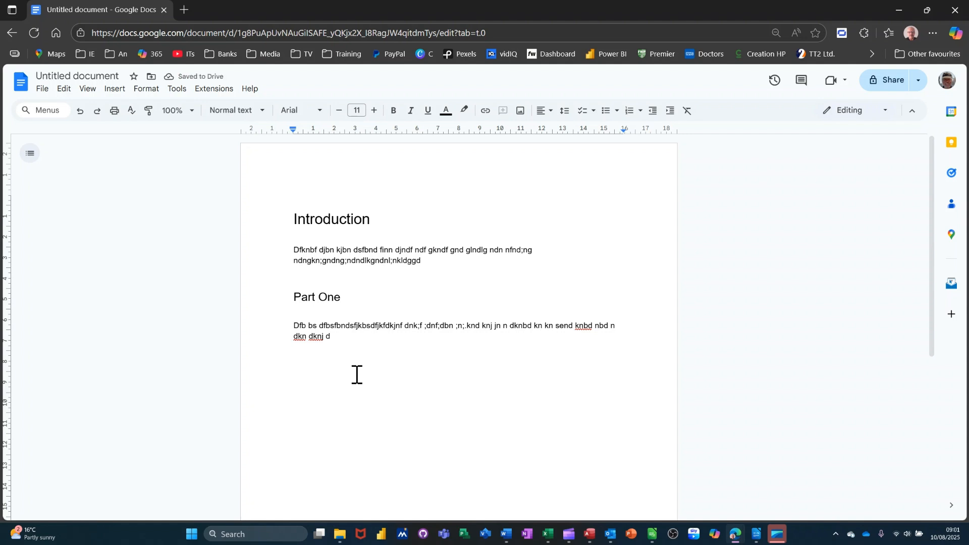
text( kn kn dknd knbd nbd n dkn dknj dPart Three)
Step: Type the line Part Three, select it and apply the Heading 2 style
key(Return)
double_click(296, 358)
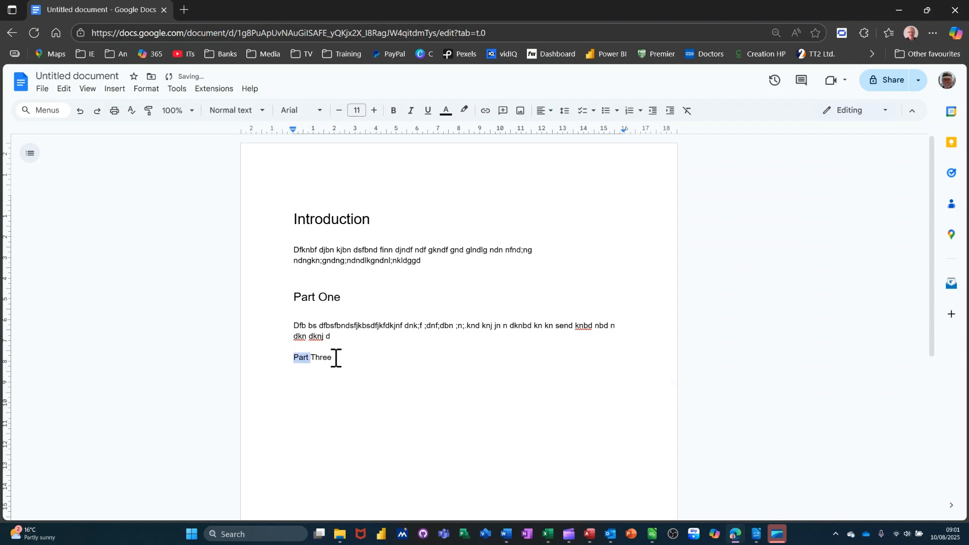
drag(336, 358, 340, 357)
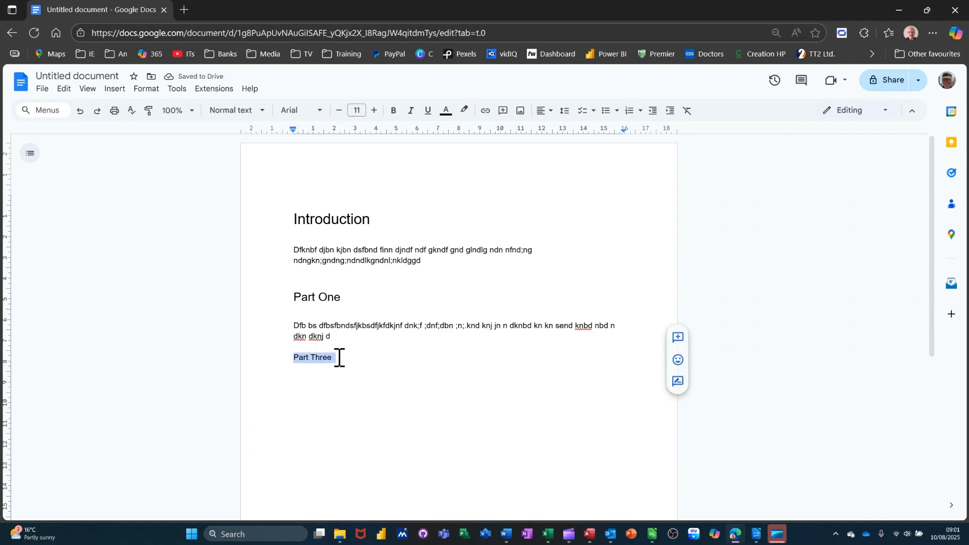
click(266, 116)
mouse_move(257, 302)
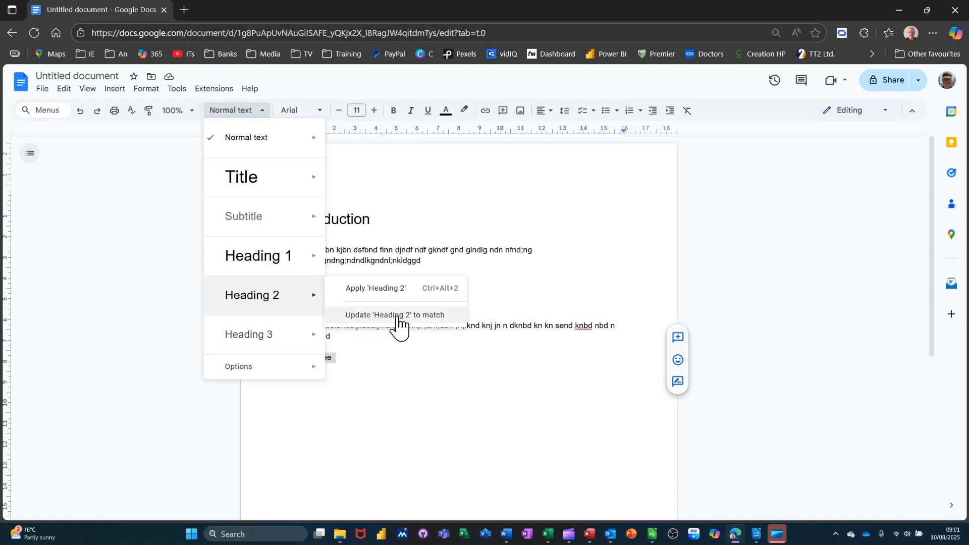
click(267, 303)
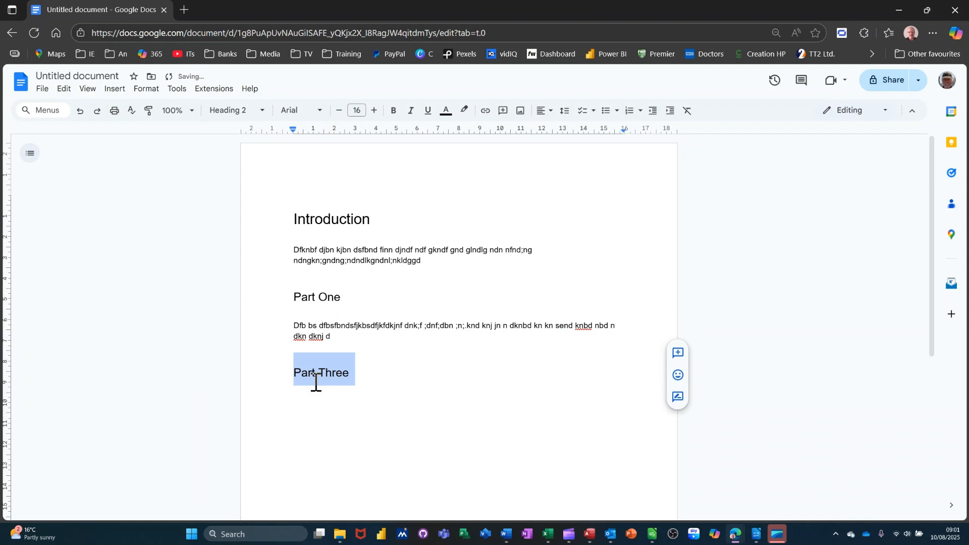
Step: Add a filler body paragraph on a new line under the Part Three heading
click(364, 384)
key(Return)
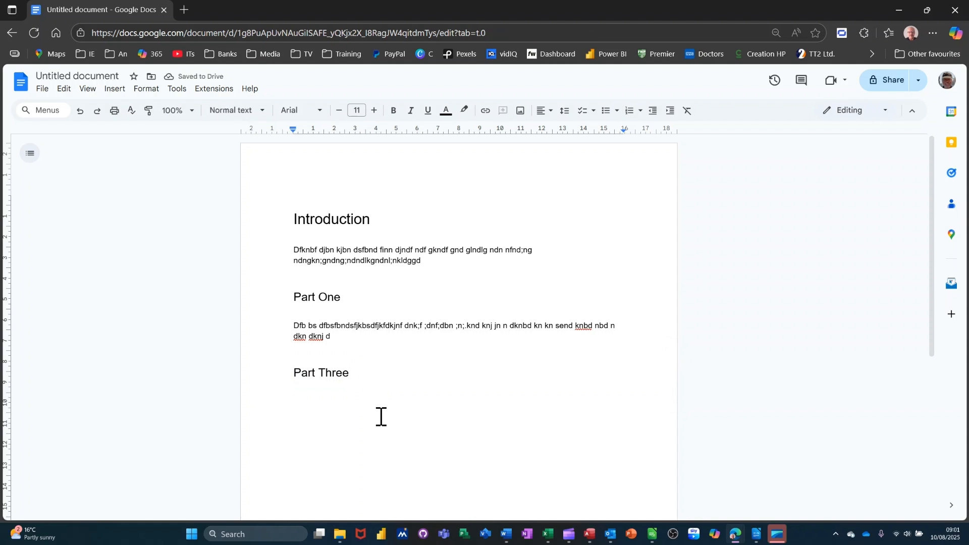
text(Kefnbd kjndfdndf n dln lndl fndlnf l)
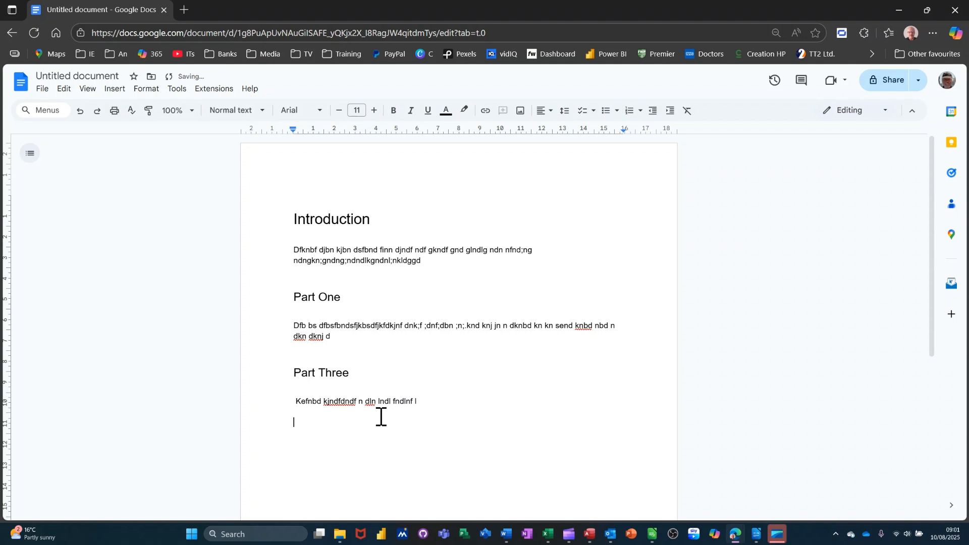
Step: Insert an empty line above the Introduction heading and place the cursor on it
click(295, 218)
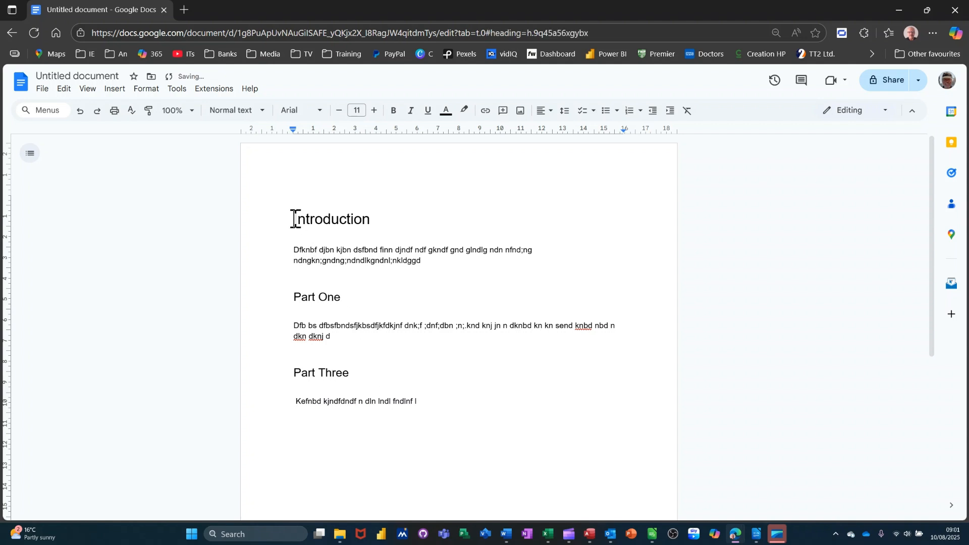
key(Return)
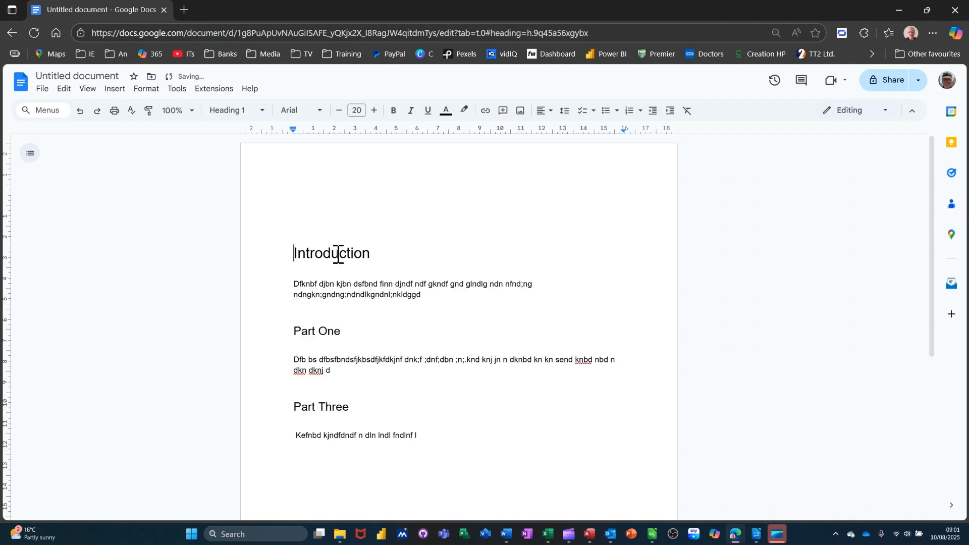
key(Up)
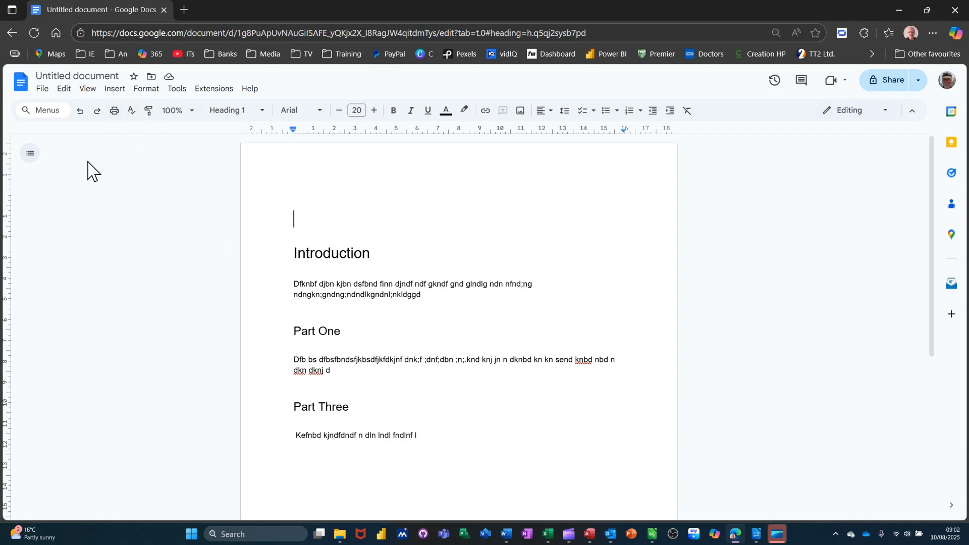
Step: Open the document outline and insert a table of contents with dotted leaders and page numbers at the top
click(30, 156)
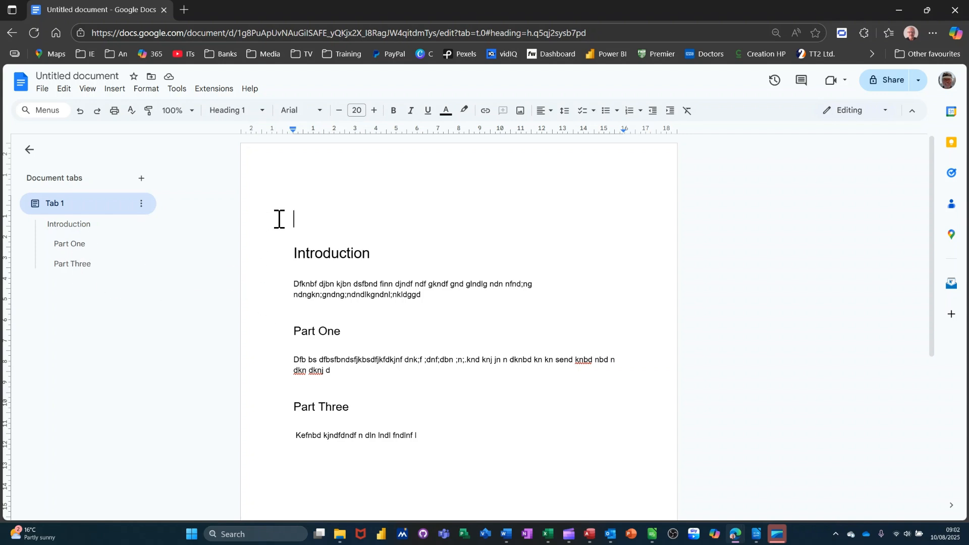
click(115, 91)
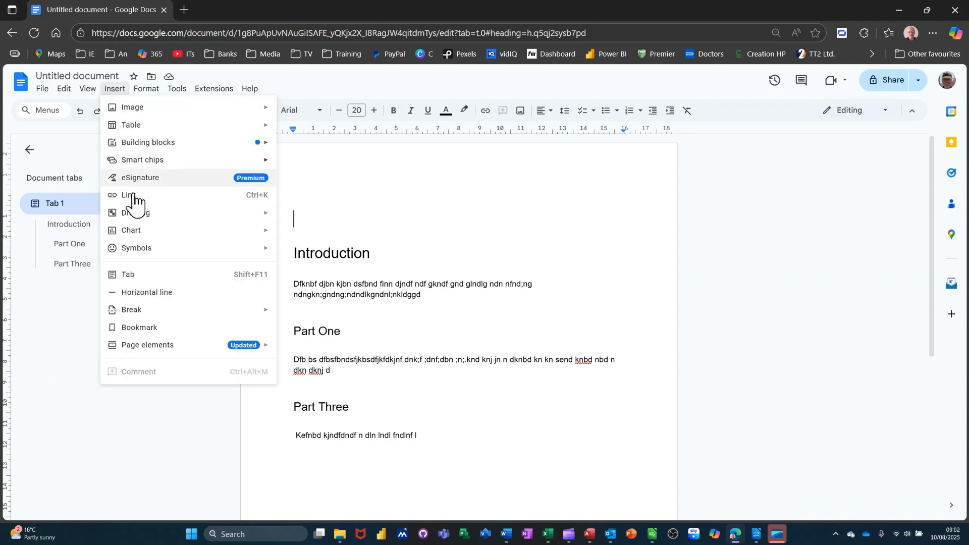
mouse_move(149, 352)
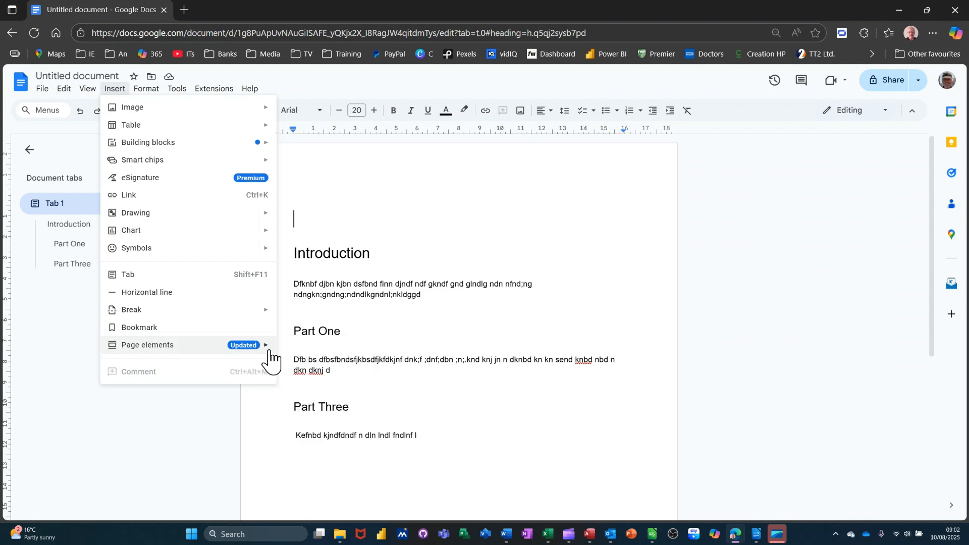
mouse_move(269, 348)
mouse_move(309, 351)
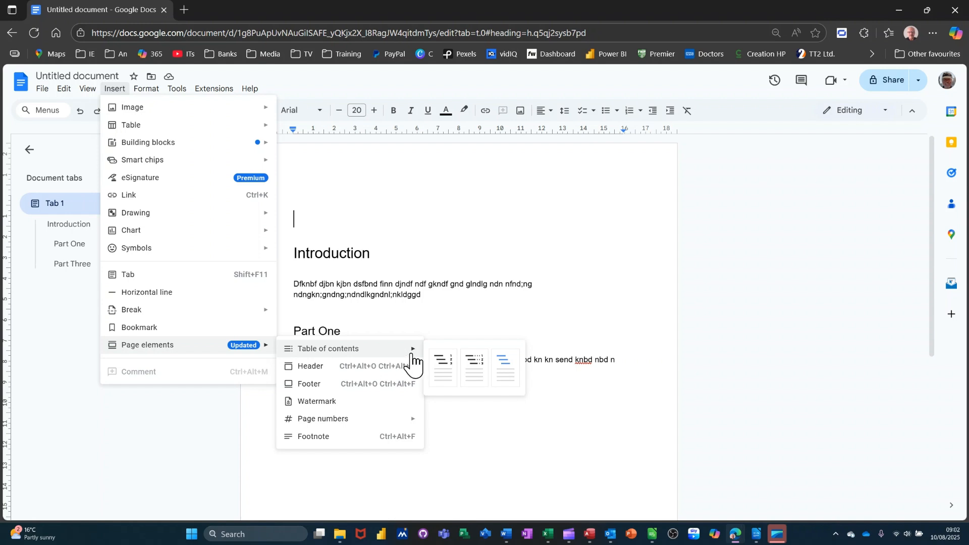
click(476, 366)
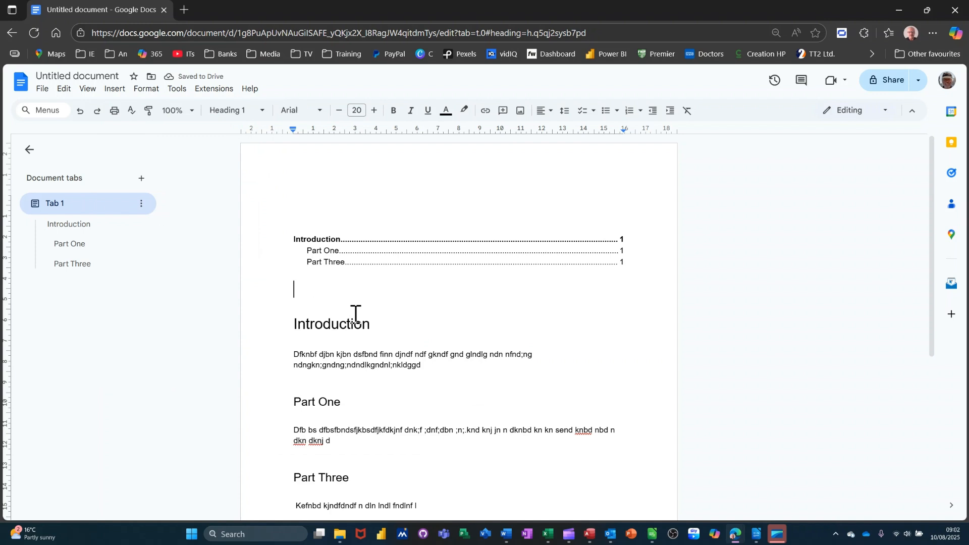
Step: Select an entry in the table of contents and scroll down through the document
click(362, 254)
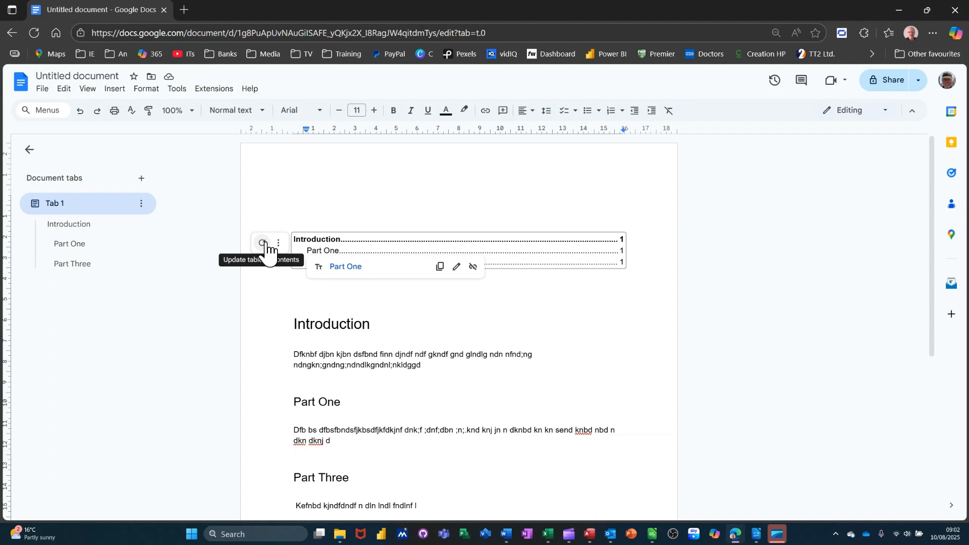
click(442, 335)
scroll(448, 382, down, 3)
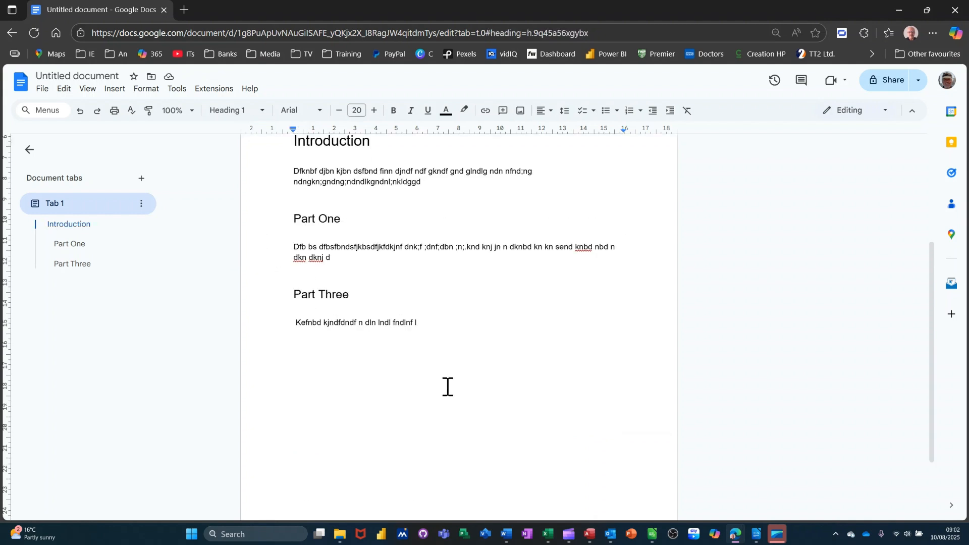
Step: Start a new line after the Part Three paragraph and set its style to Heading 3
click(438, 335)
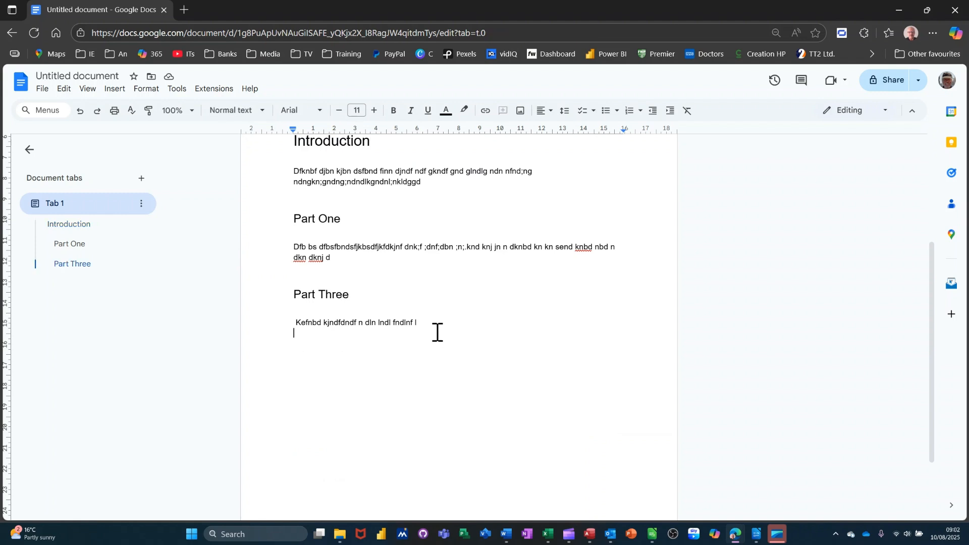
key(Return)
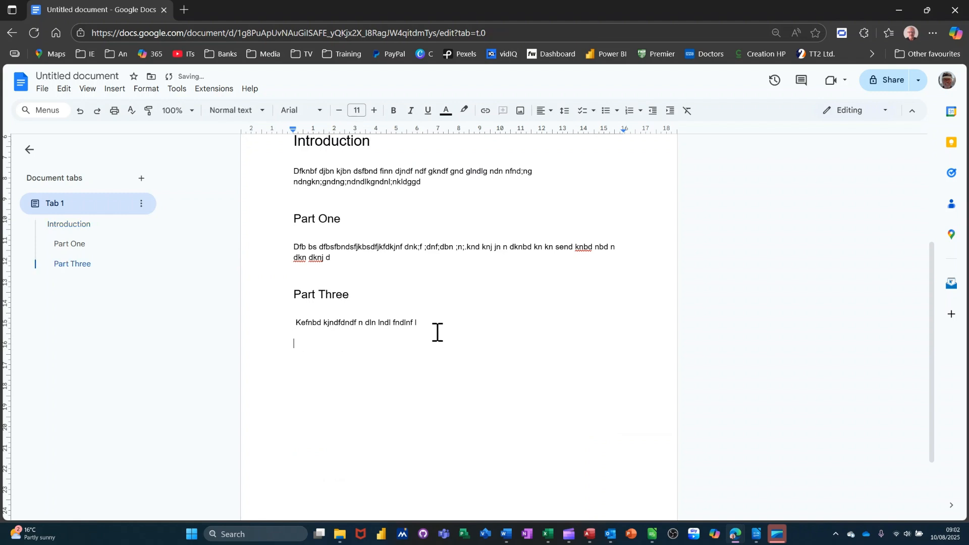
click(263, 121)
mouse_move(251, 334)
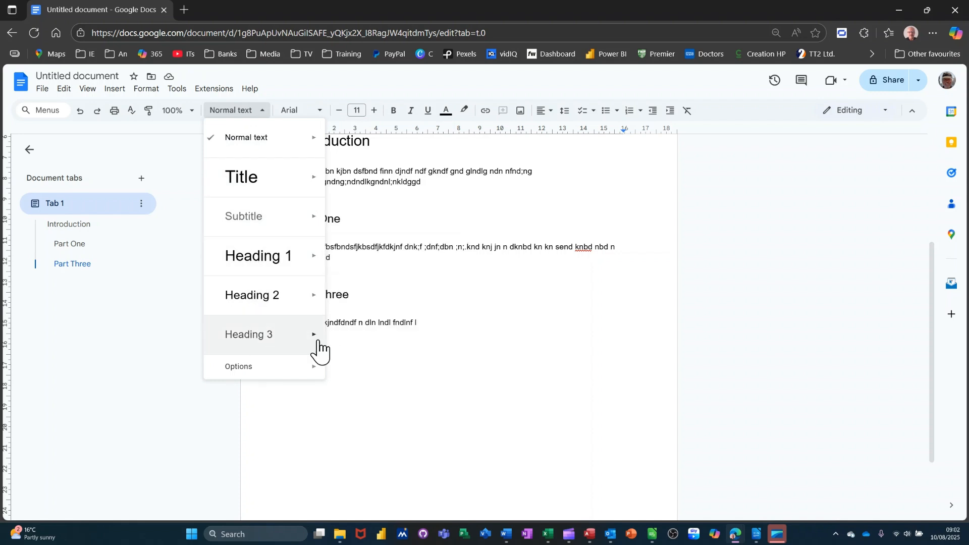
click(357, 329)
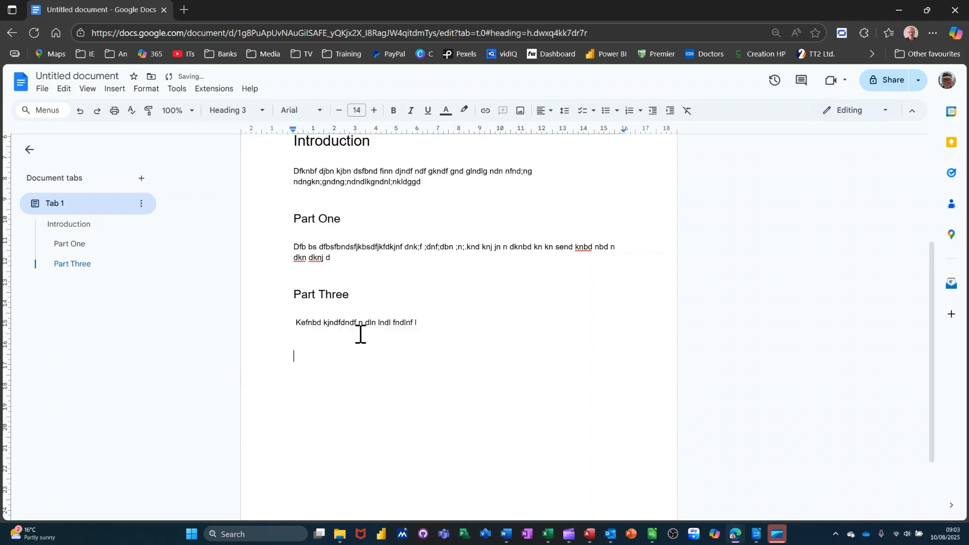
Step: Add a Heading 3 titled Part Two on the new line, followed by a paragraph of placeholder body text beneath it
click(361, 368)
text(Part Two)
key(Return)
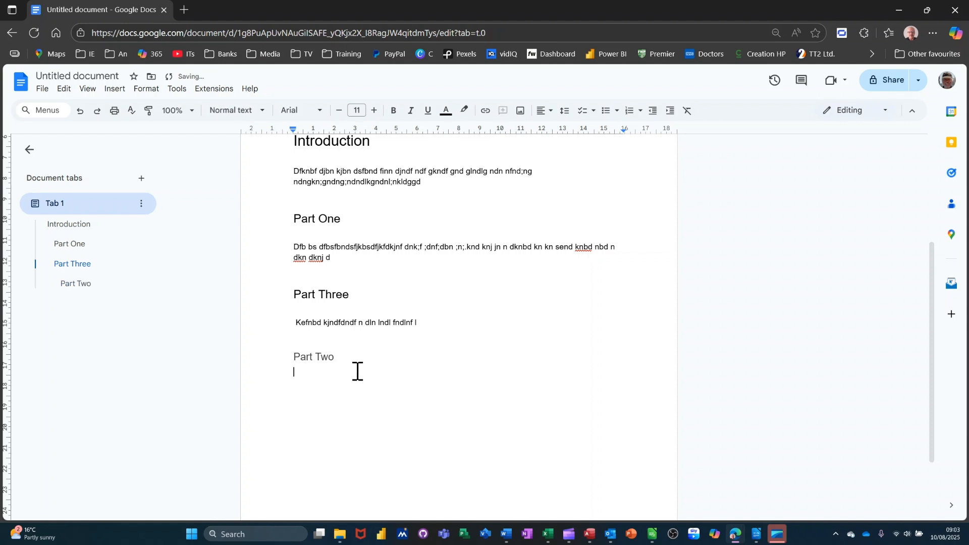
text(f,jnd ndnd jbndjnbdbnd kjnbdkjnbdjnb)
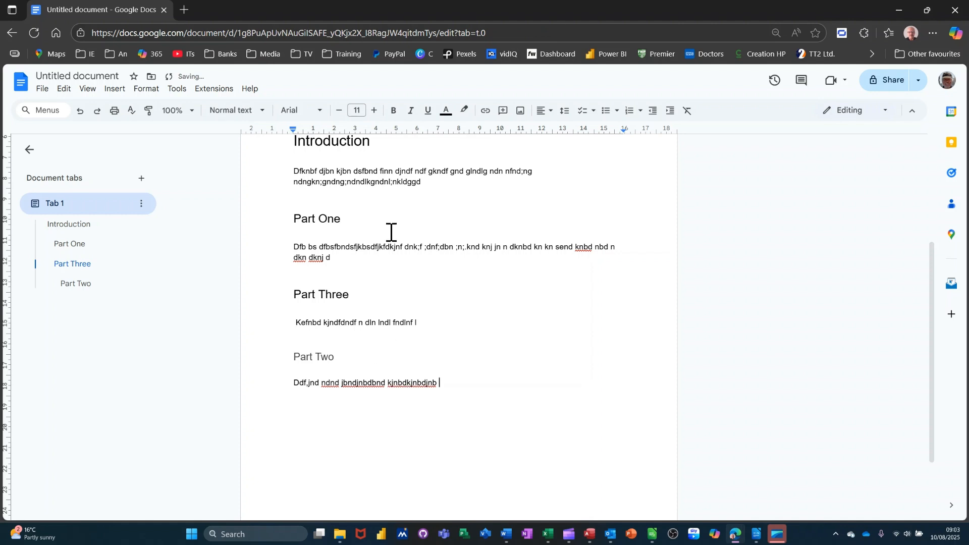
Step: Update the table of contents at the top so it includes the new Part Two heading
scroll(392, 232, up, 4)
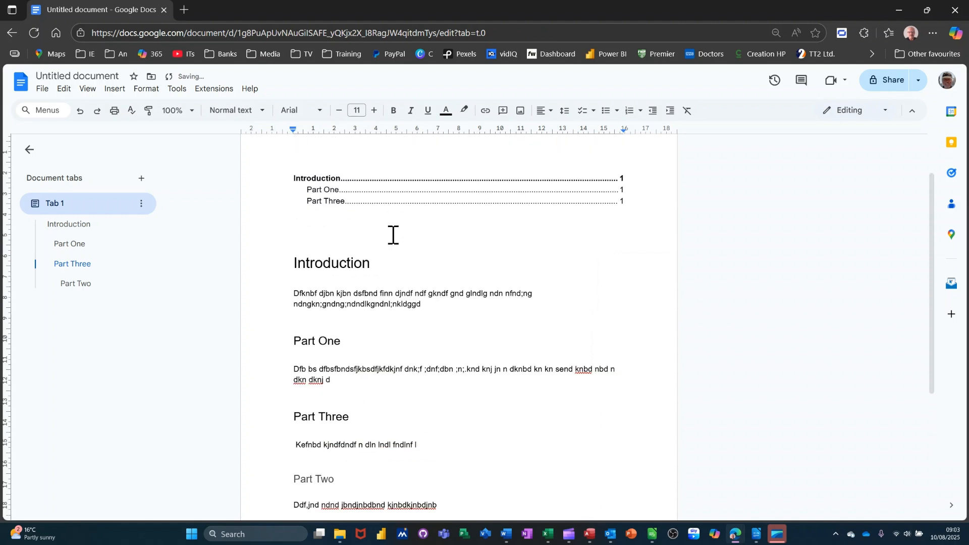
click(371, 252)
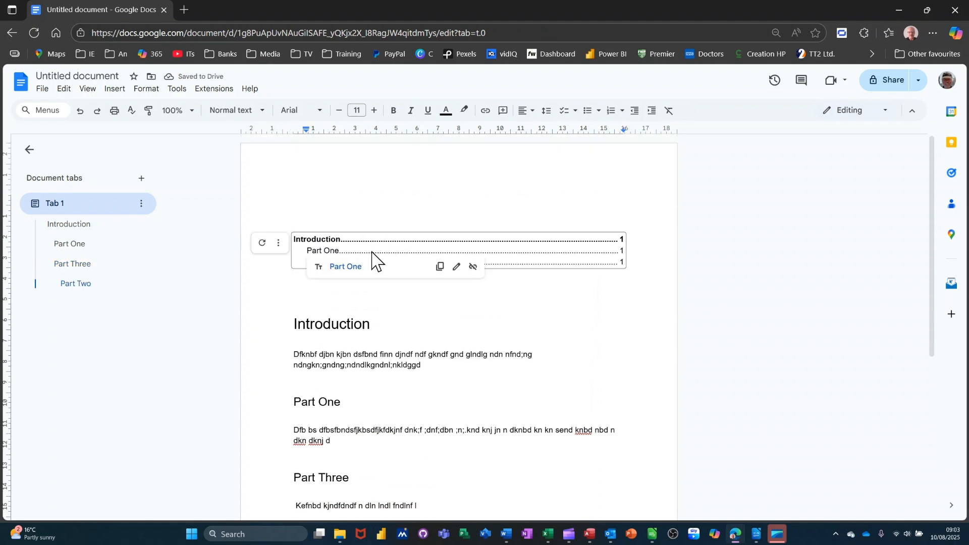
click(262, 242)
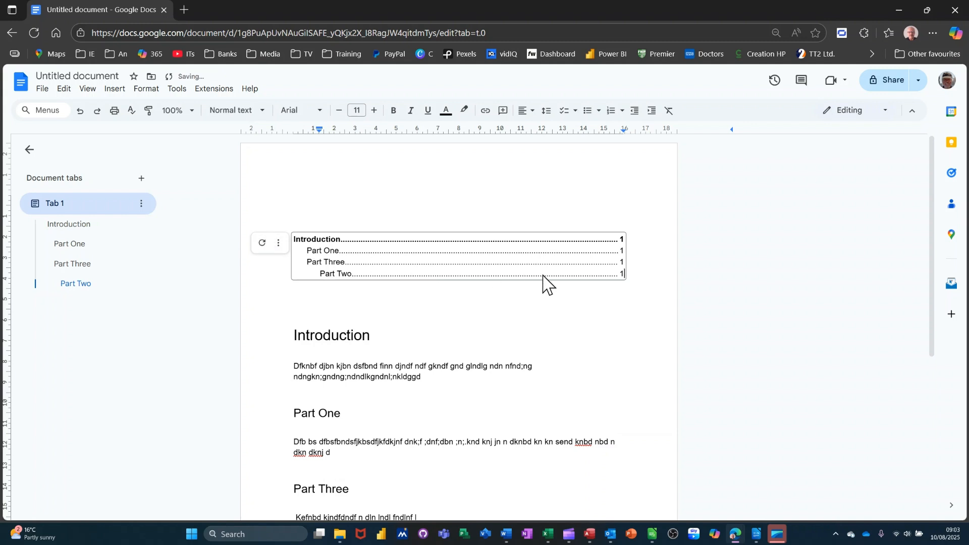
Step: Select the Part Two and Part Three entries in the table of contents to check their links
click(349, 273)
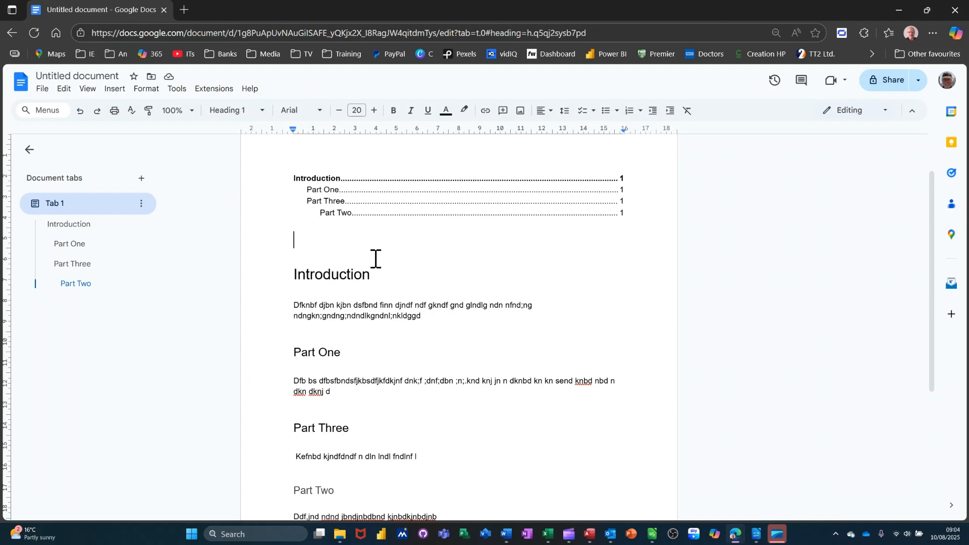
click(345, 201)
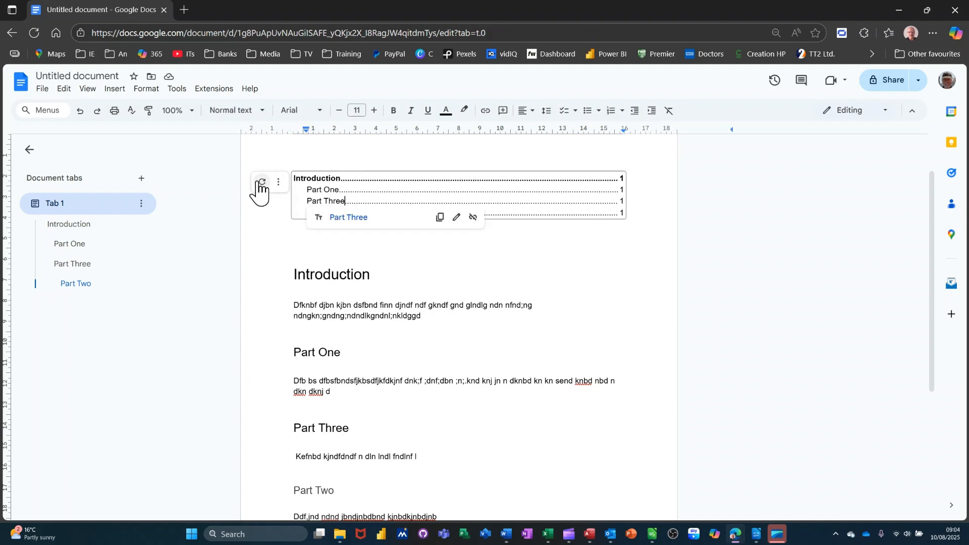